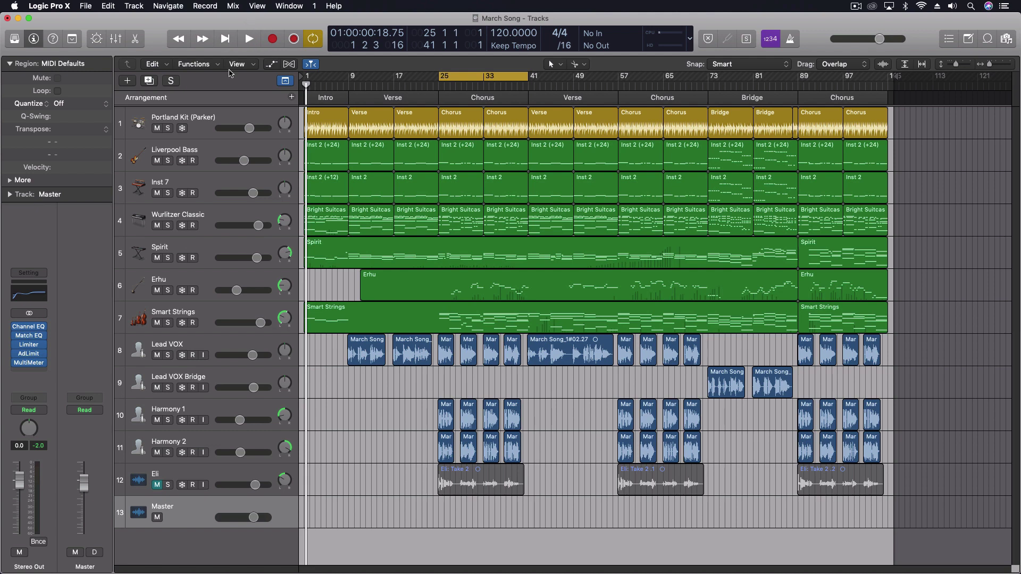
Return March Song to the project start, then play it briefly and stop in bar 2.
{"action": "key", "text": "0"}
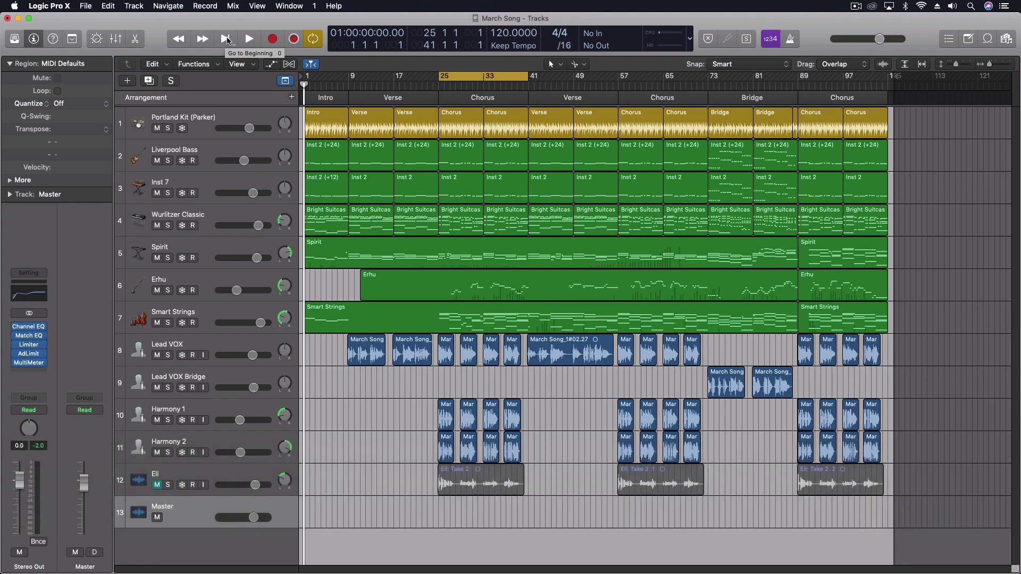
{"action": "right_click", "coordinate": [228, 39]}
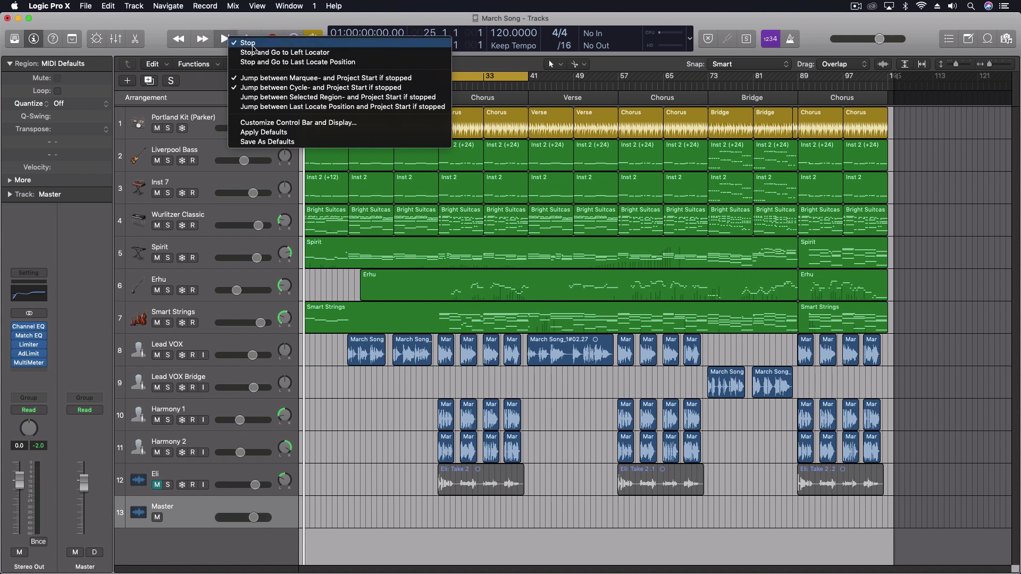
{"action": "left_click", "coordinate": [238, 29]}
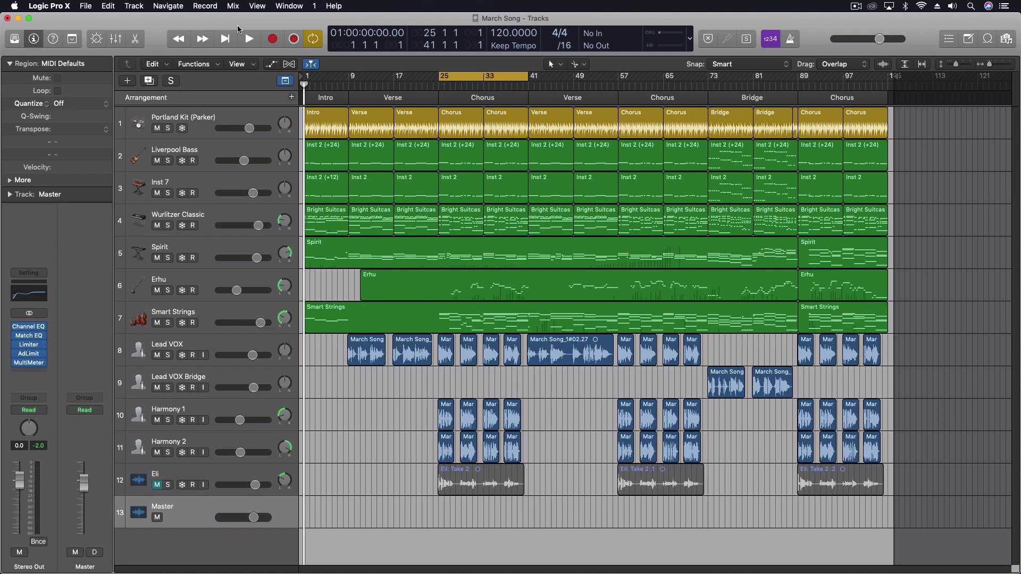
{"action": "key", "text": "space"}
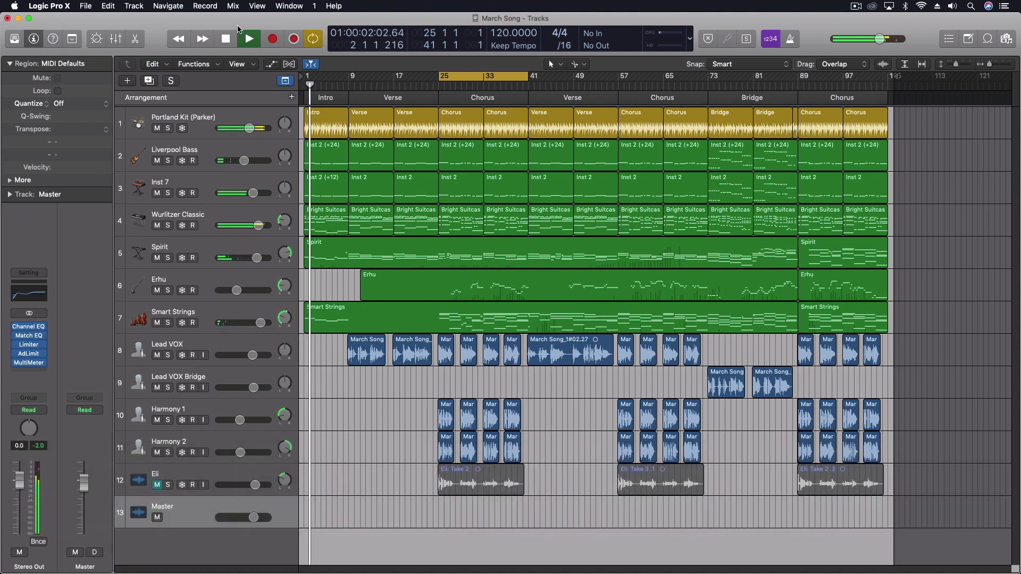
{"action": "key", "text": "space"}
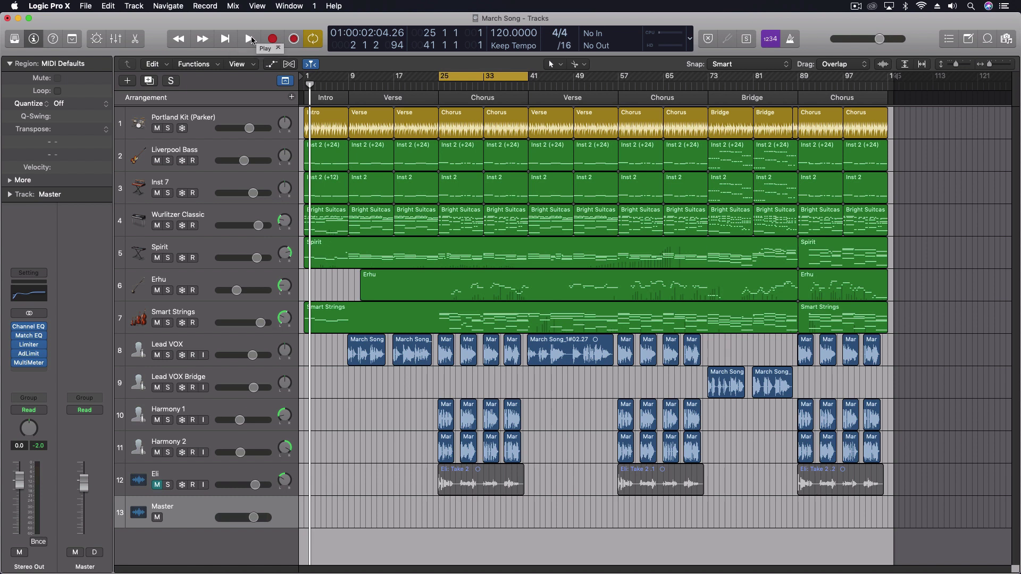
Place the playhead at bar 8, then play March Song and stop it in bar 10.
{"action": "right_click", "coordinate": [251, 39]}
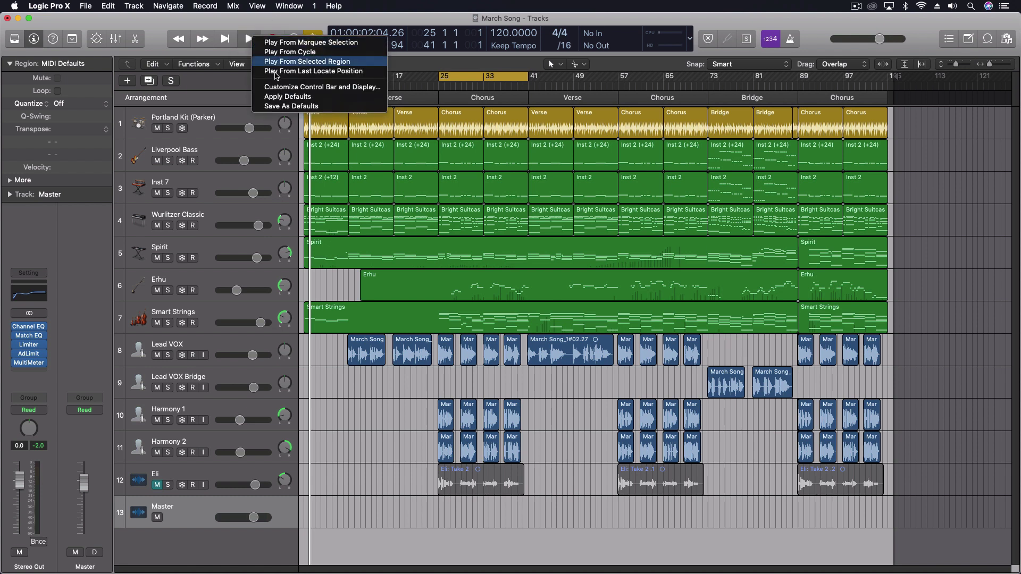
{"action": "left_click", "coordinate": [260, 17]}
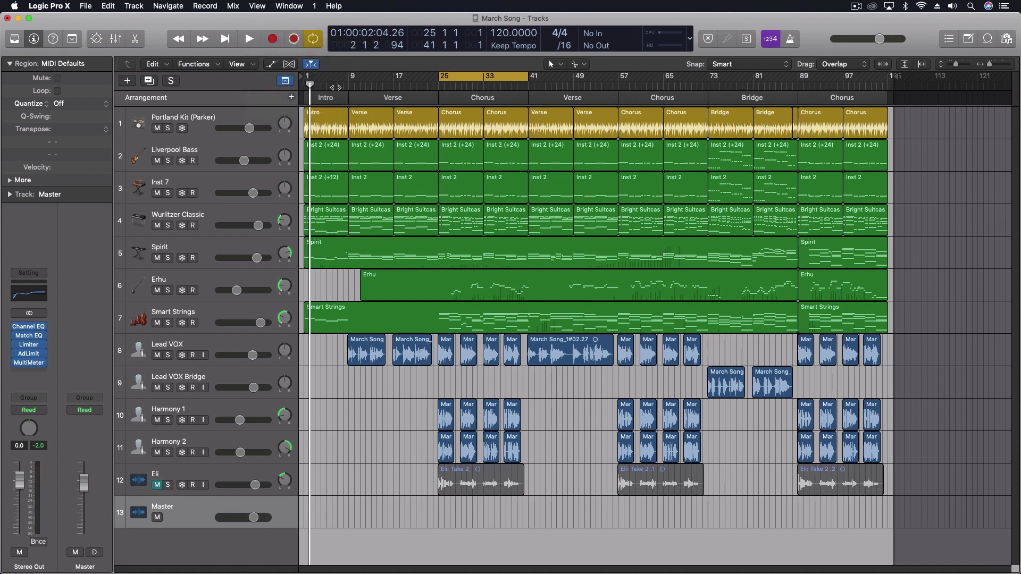
{"action": "left_click", "coordinate": [343, 85]}
{"action": "left_click_drag", "start_coordinate": [343, 85], "coordinate": [346, 85]}
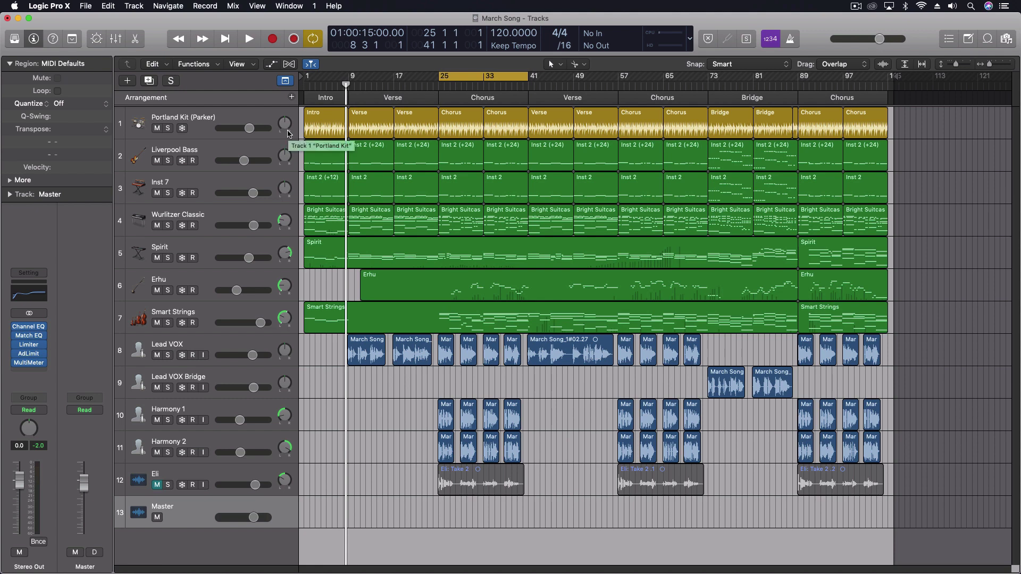
{"action": "key", "text": "space"}
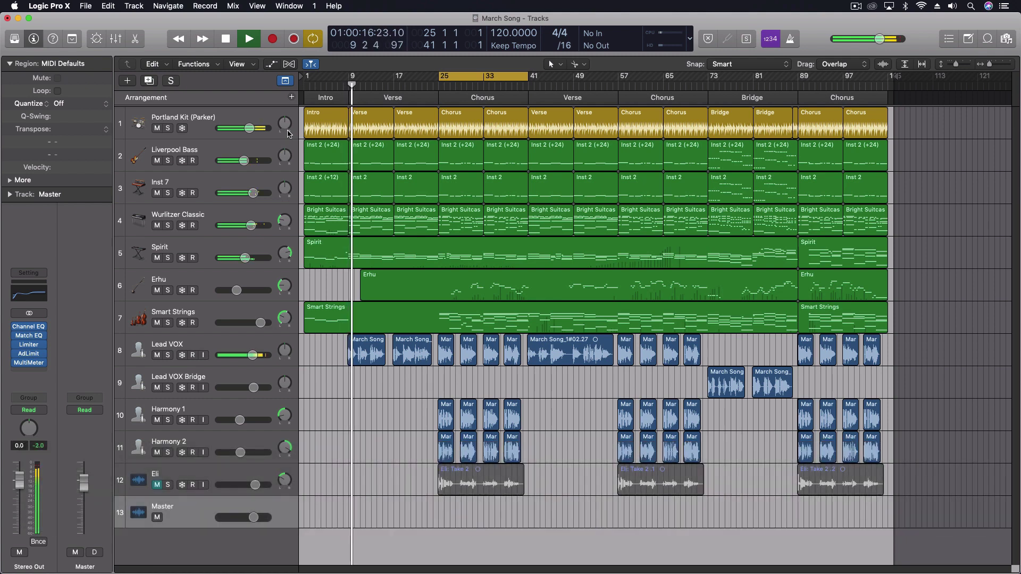
{"action": "key", "text": "space"}
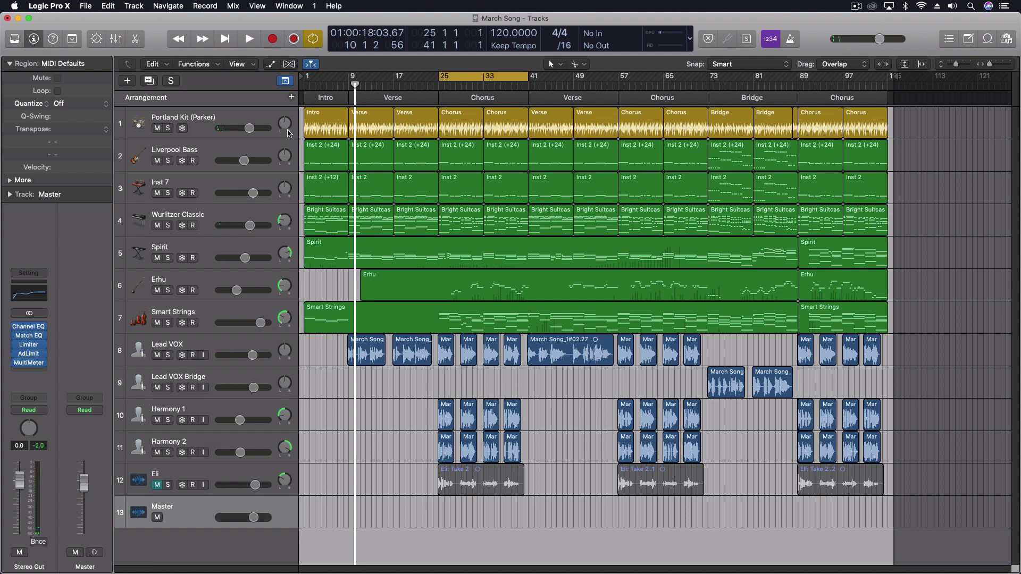
Try the Stop modes Stop and Go to Left Locator, then Last Locate Position.
{"action": "right_click", "coordinate": [232, 40]}
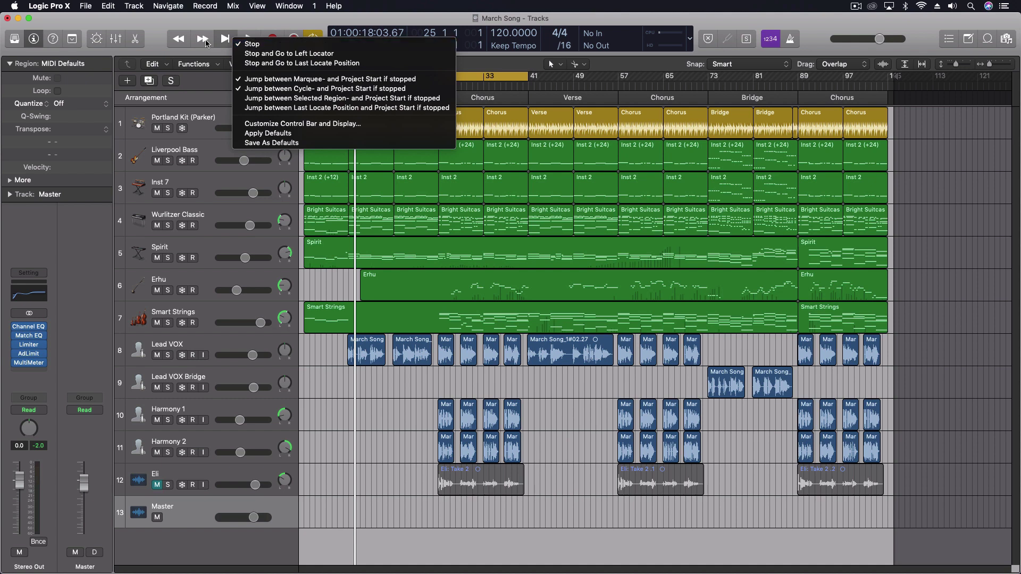
{"action": "key", "text": "Escape"}
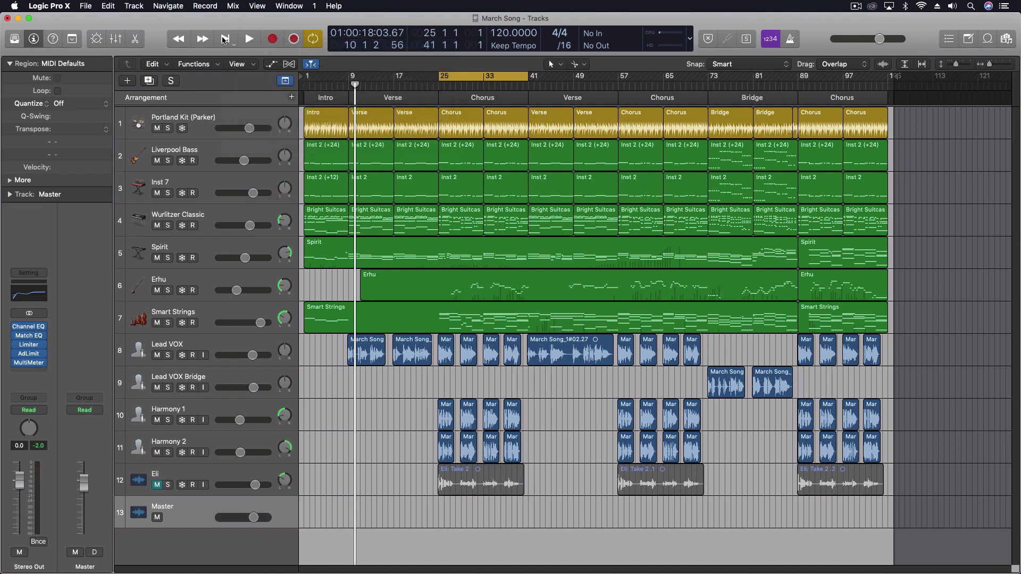
{"action": "right_click", "coordinate": [224, 38]}
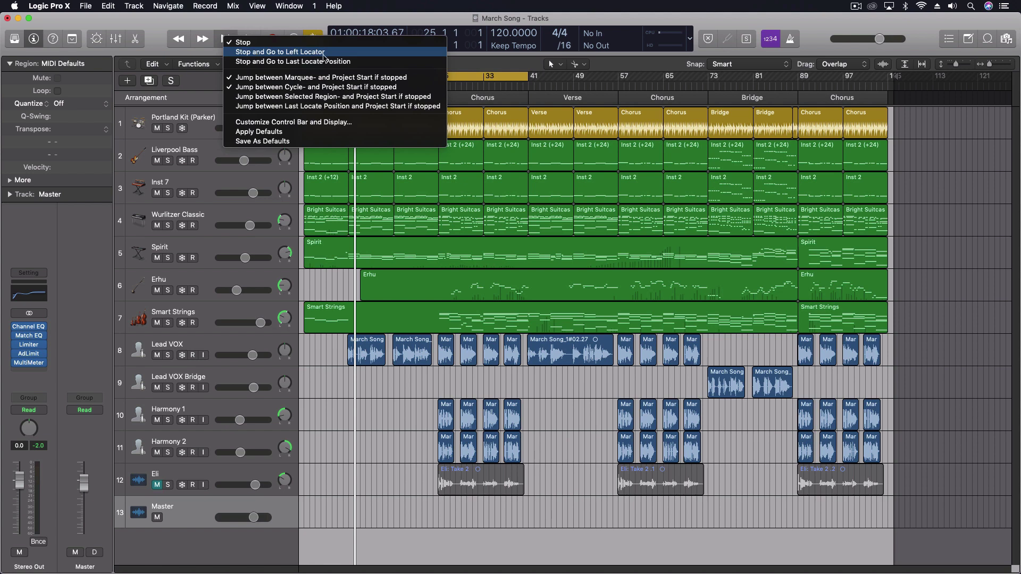
{"action": "left_click", "coordinate": [261, 52]}
{"action": "right_click", "coordinate": [225, 41]}
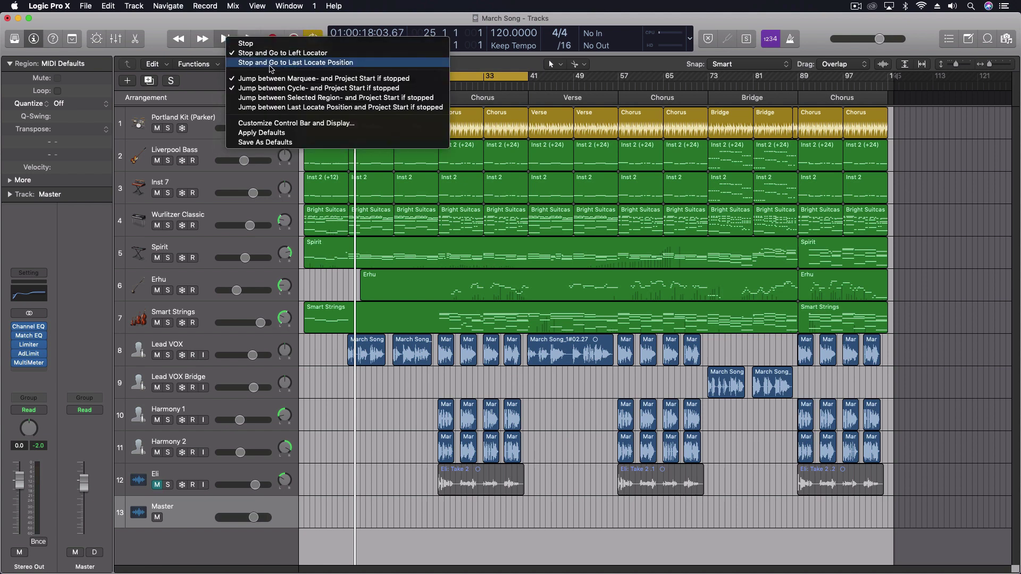
{"action": "left_click", "coordinate": [314, 63]}
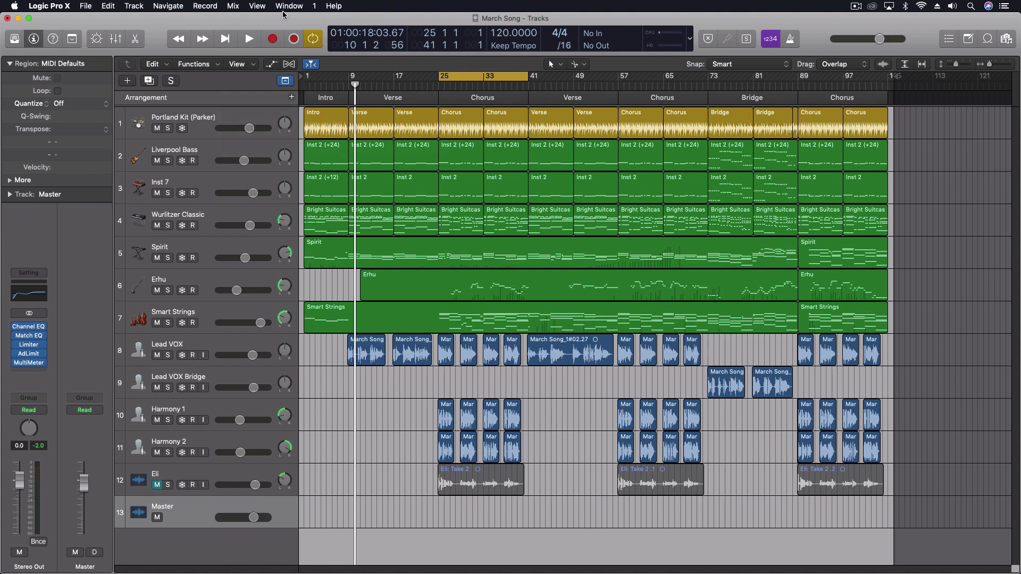
Leave the Play options unchanged and set the Stop button back to plain Stop.
{"action": "right_click", "coordinate": [250, 41]}
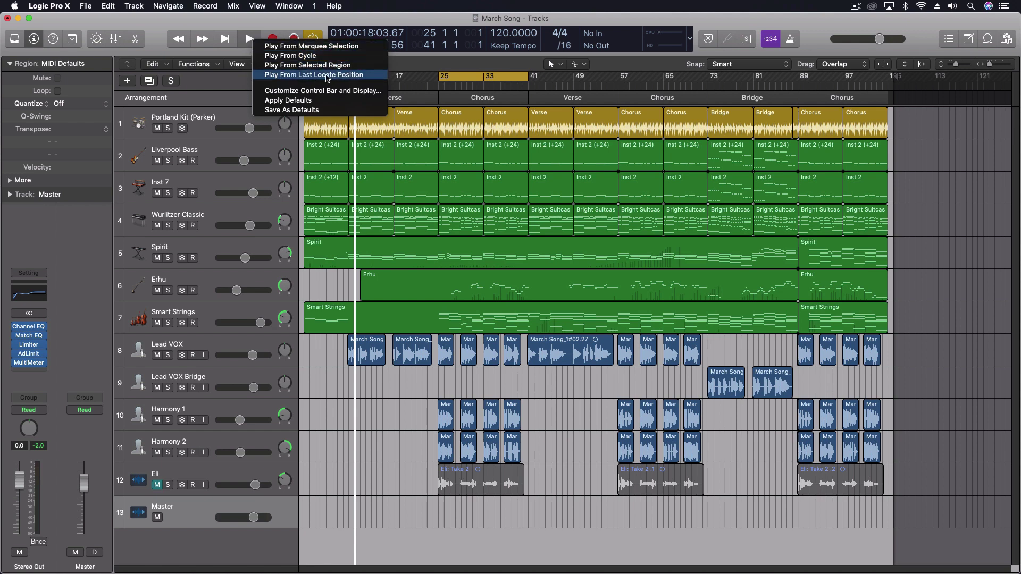
{"action": "left_click", "coordinate": [280, 21]}
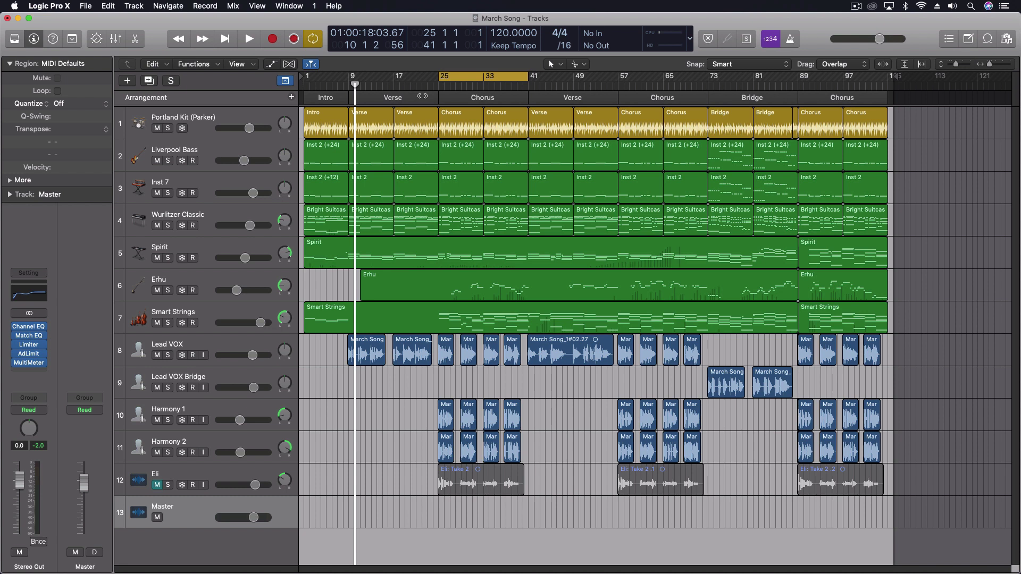
{"action": "right_click", "coordinate": [246, 43]}
{"action": "left_click", "coordinate": [220, 43]}
{"action": "right_click", "coordinate": [246, 45]}
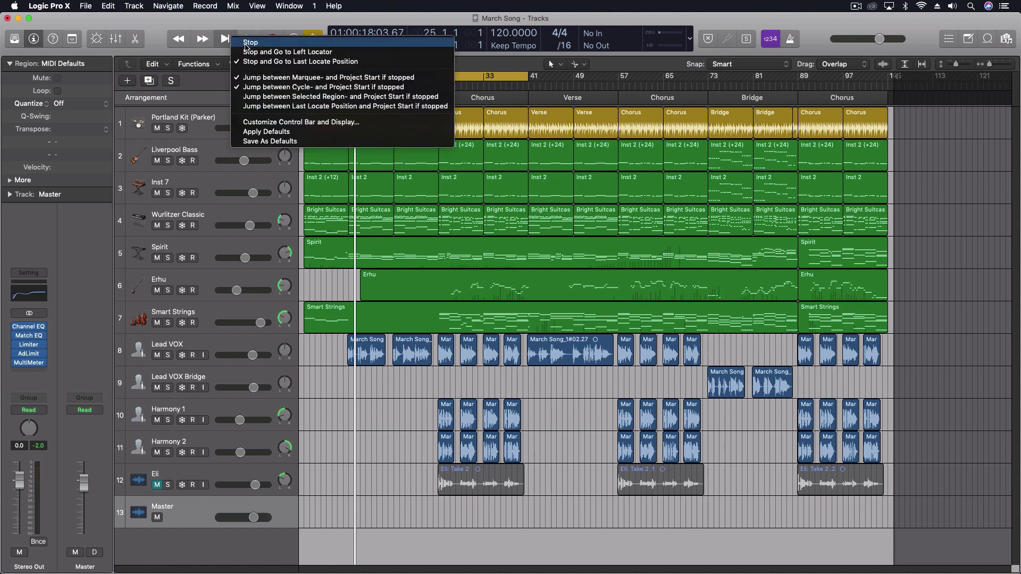
{"action": "left_click", "coordinate": [244, 43]}
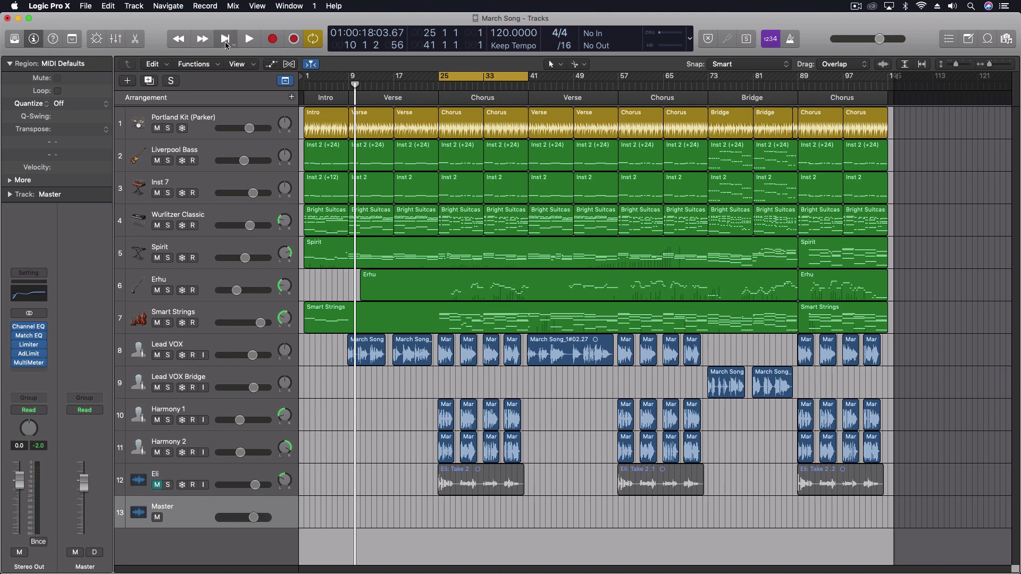
Drag the playhead to bar 16, then use keypad 0 to toggle between bar 25 and project start.
{"action": "right_click", "coordinate": [226, 42]}
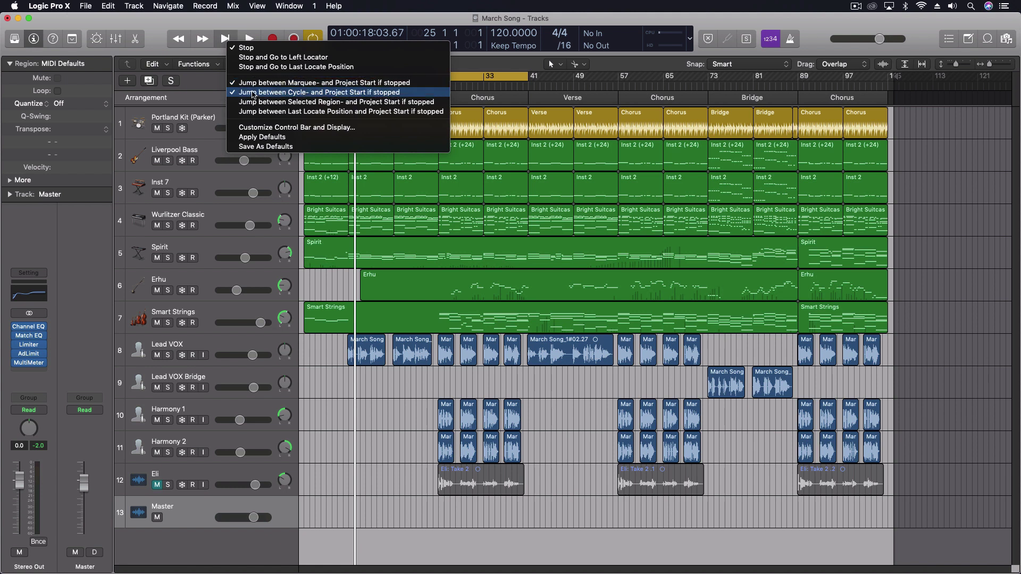
{"action": "left_click", "coordinate": [273, 28]}
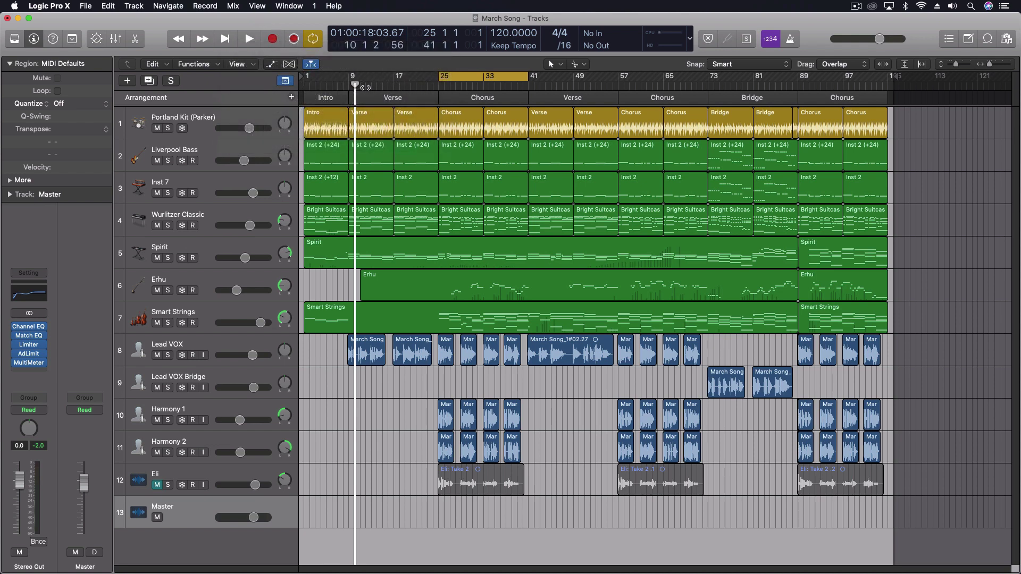
{"action": "left_click_drag", "start_coordinate": [356, 85], "coordinate": [378, 87]}
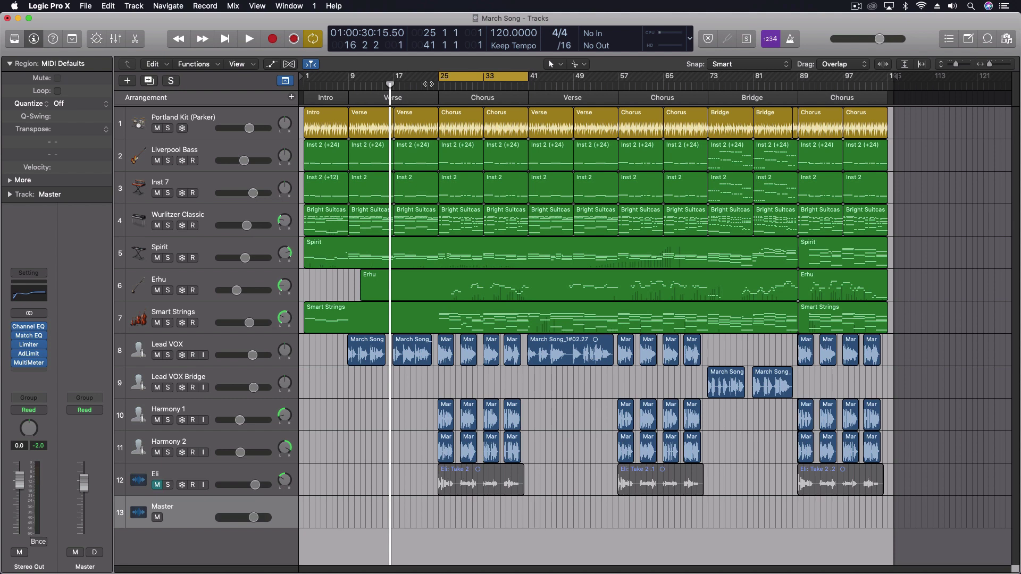
{"action": "key", "text": "0"}
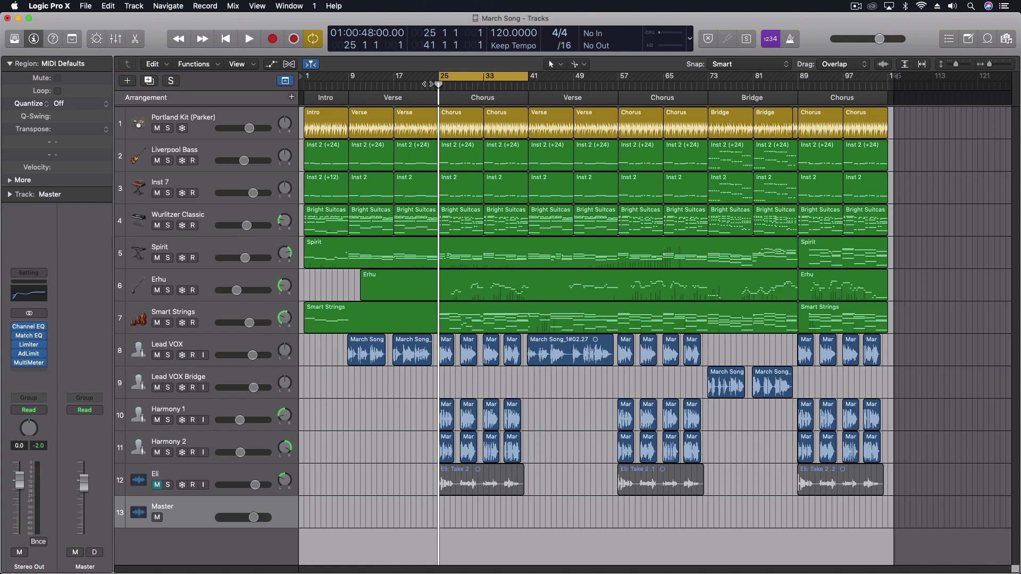
{"action": "key", "text": "0"}
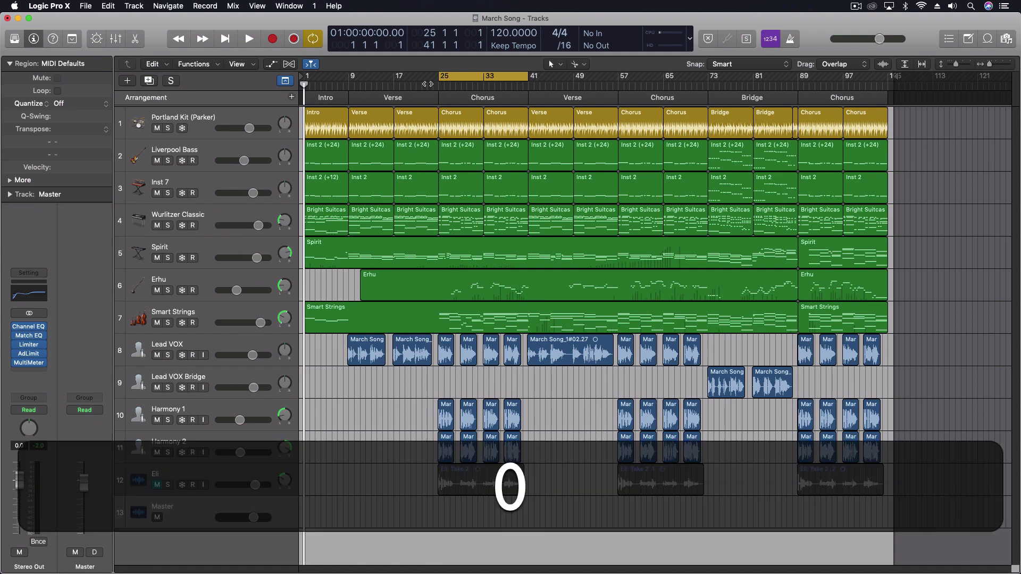
{"action": "key", "text": "0"}
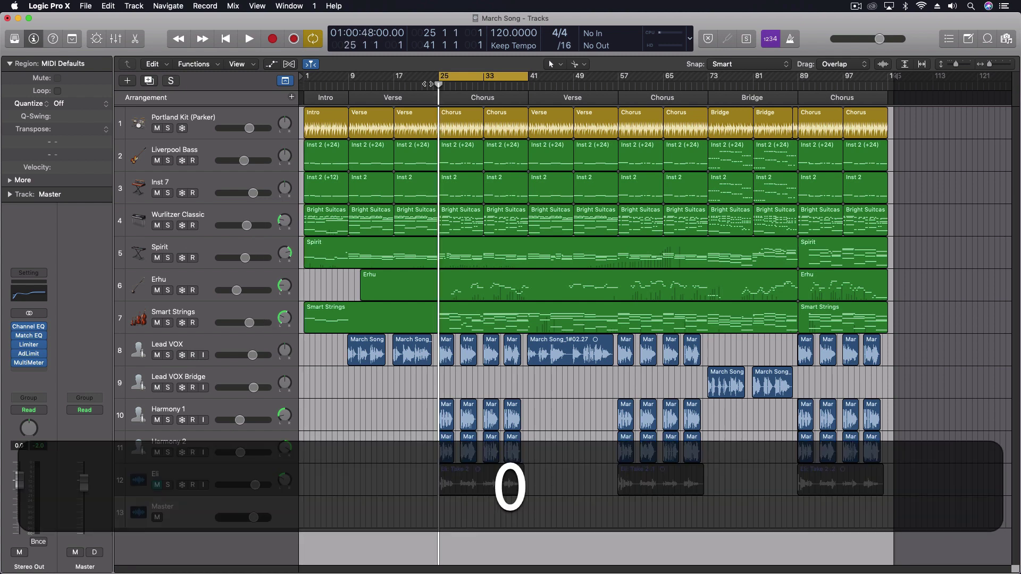
Play March Song from bar 9, stop and resume it, then return the playhead to bar 1.
{"action": "left_click", "coordinate": [349, 81]}
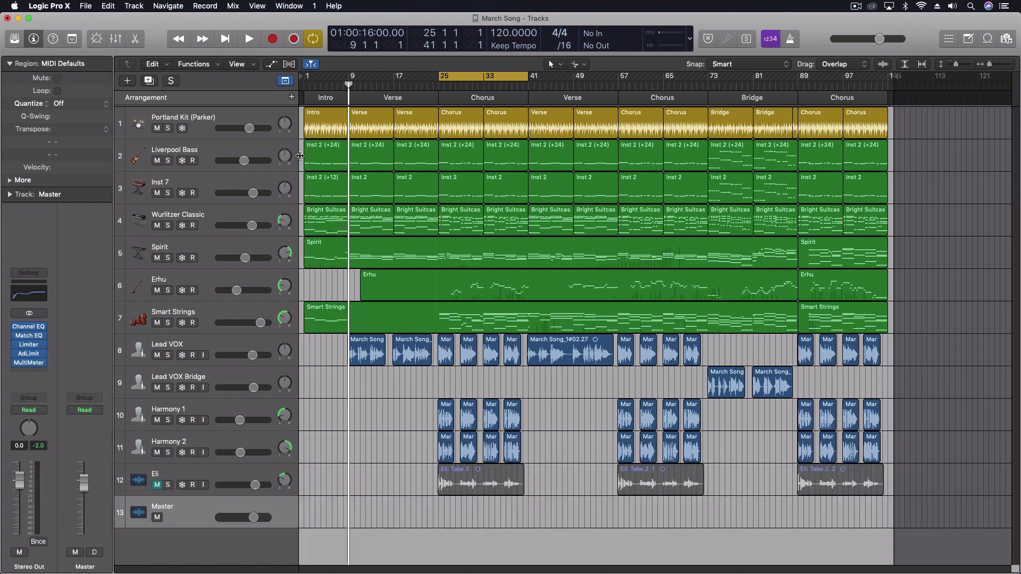
{"action": "key", "text": "space"}
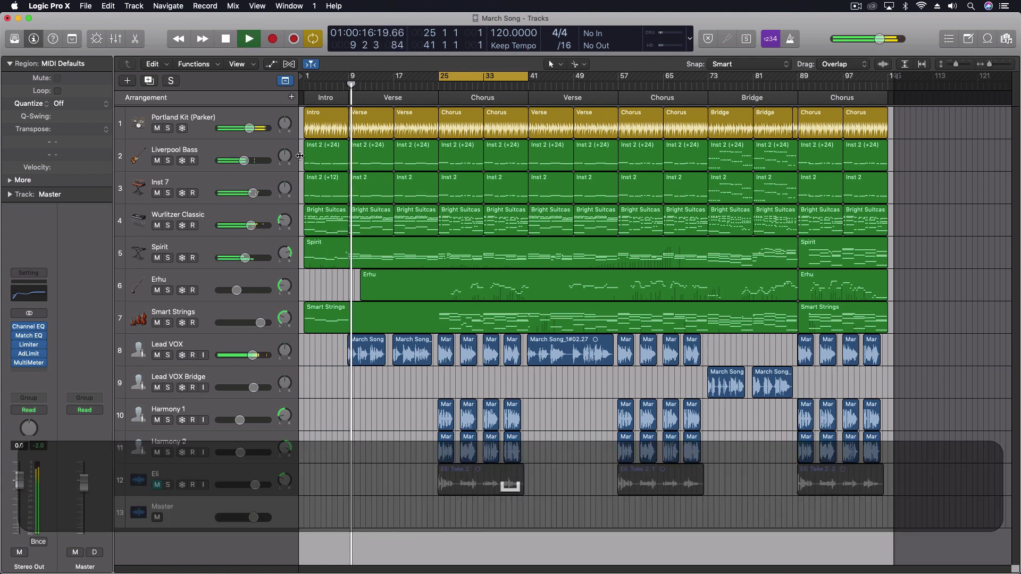
{"action": "key", "text": "0"}
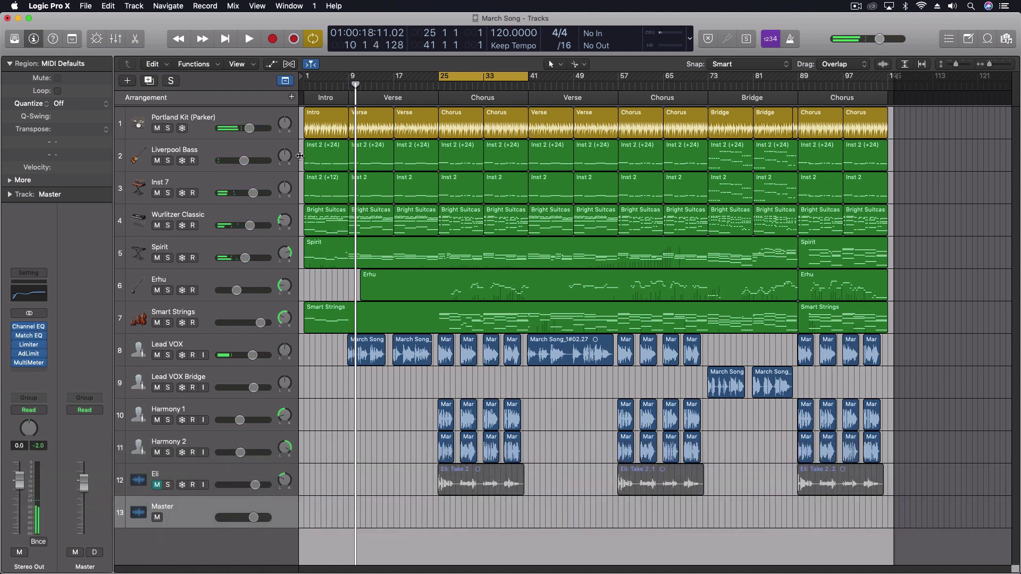
{"action": "key", "text": "space"}
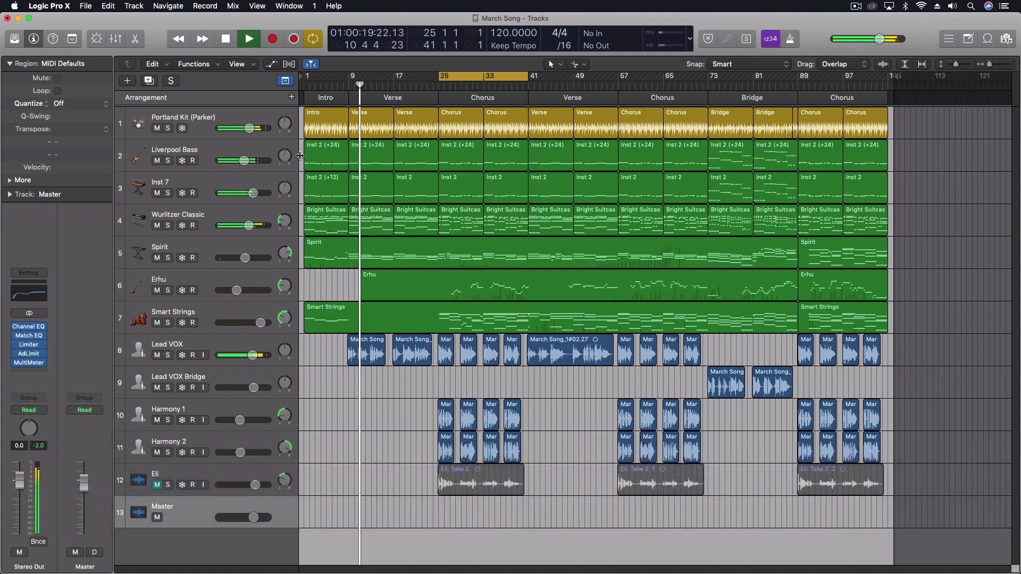
{"action": "key", "text": "space"}
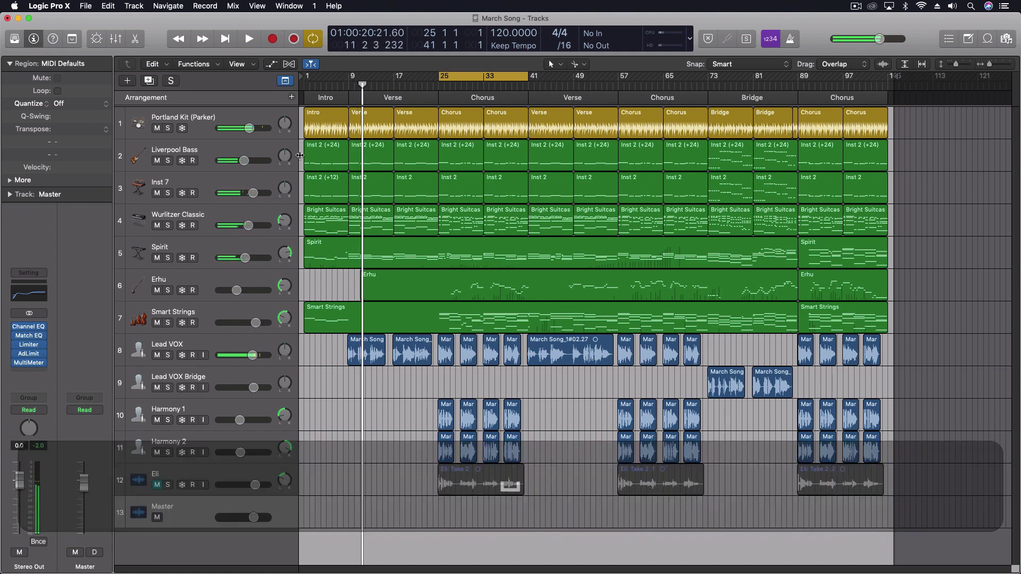
{"action": "key", "text": "0"}
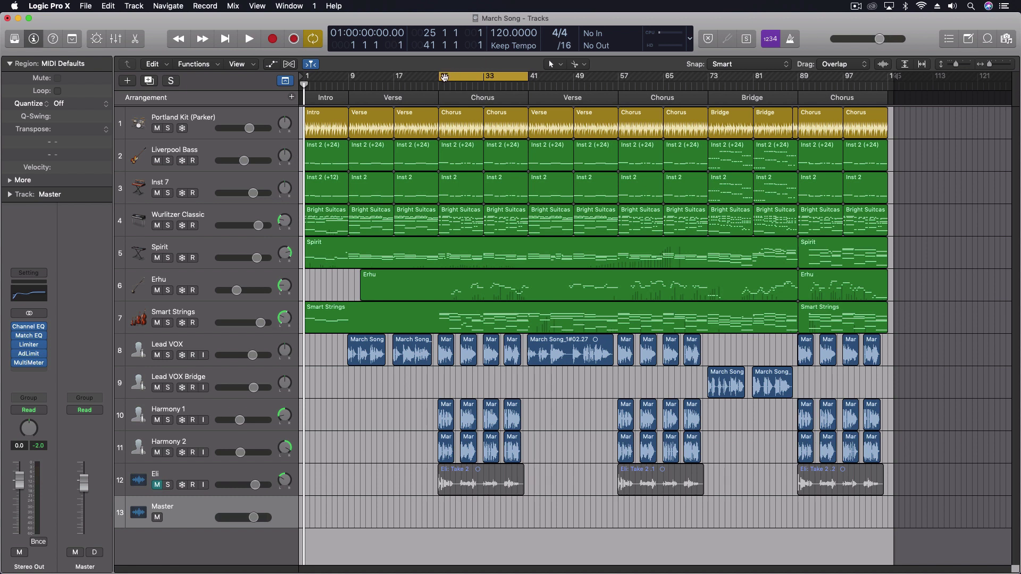
Set the Play button to Play From Cycle and test playback from bar 25.
{"action": "right_click", "coordinate": [253, 40]}
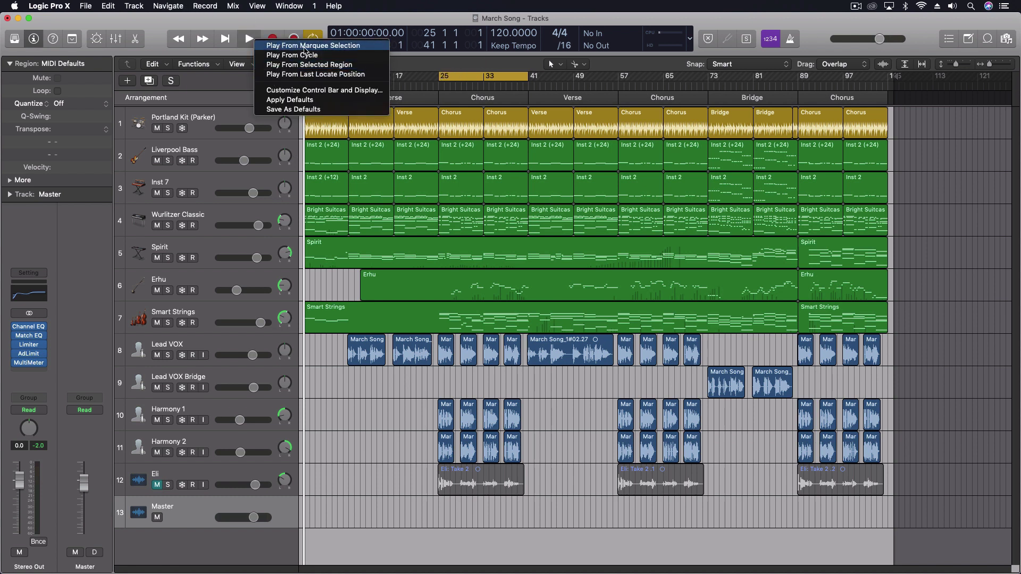
{"action": "left_click", "coordinate": [269, 18]}
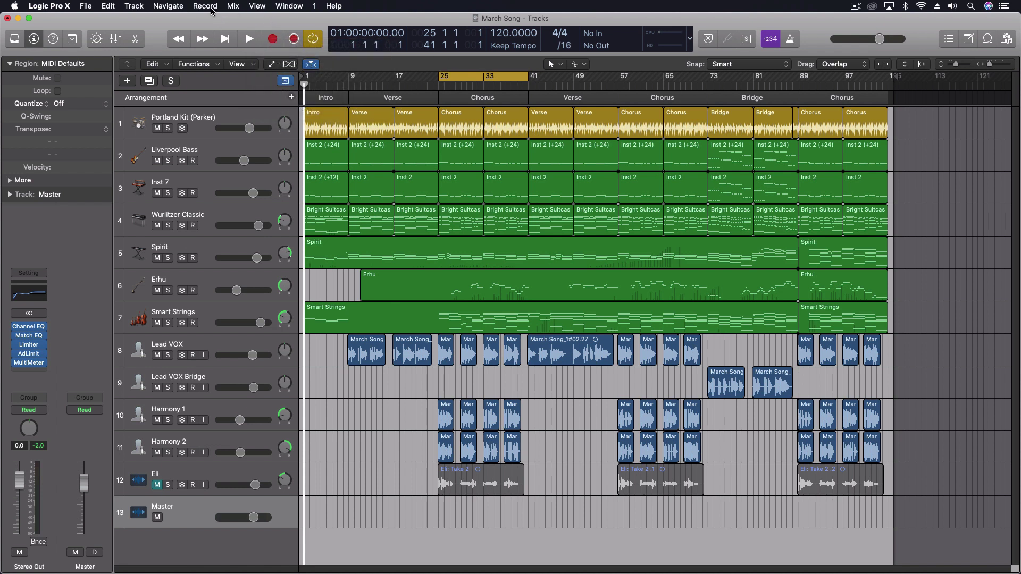
{"action": "right_click", "coordinate": [251, 42]}
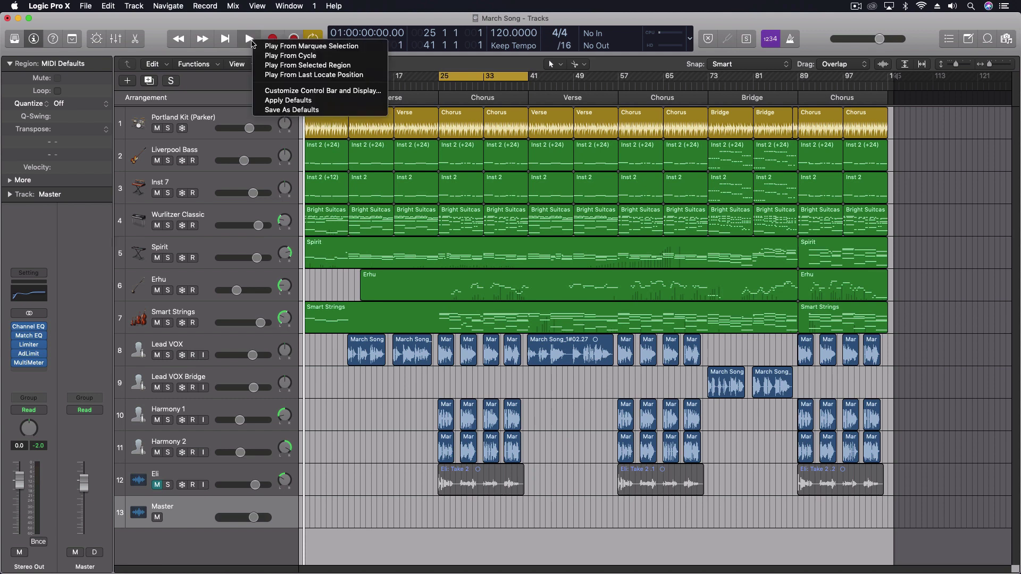
{"action": "left_click", "coordinate": [278, 56]}
{"action": "key", "text": "space"}
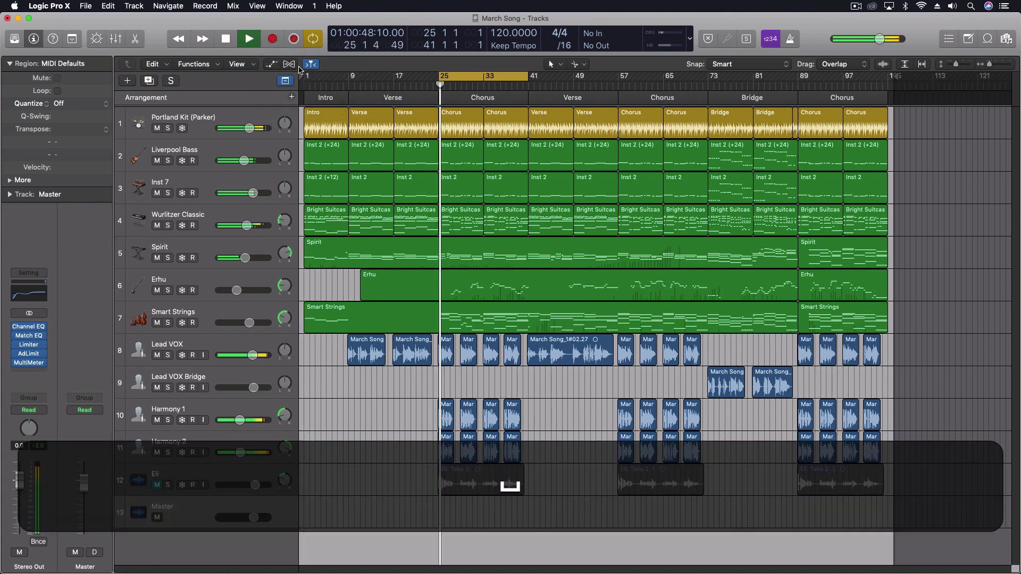
{"action": "key", "text": "space"}
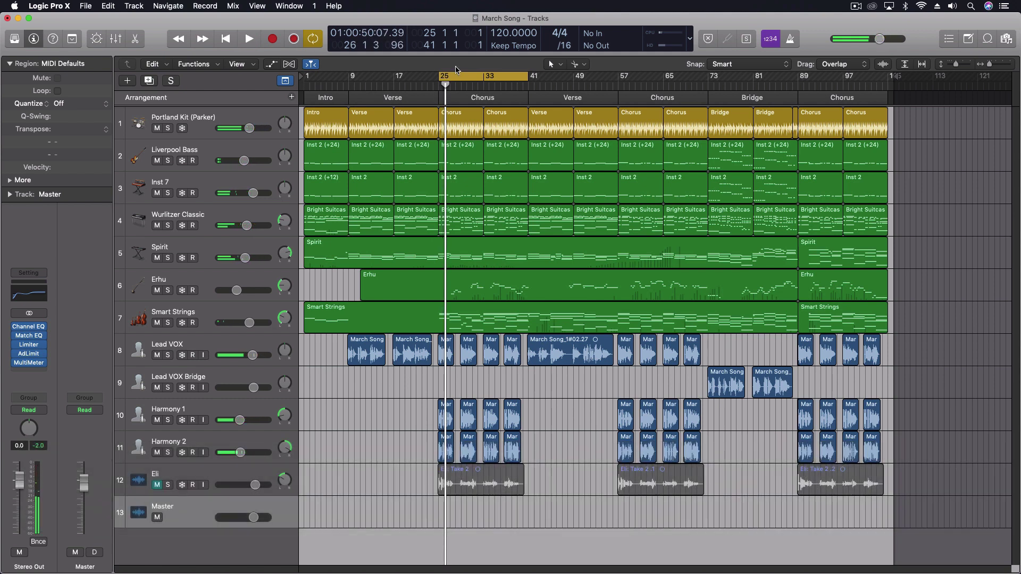
Toggle the bars 25–33 cycle off and on, leaving it active.
{"action": "left_click", "coordinate": [456, 77]}
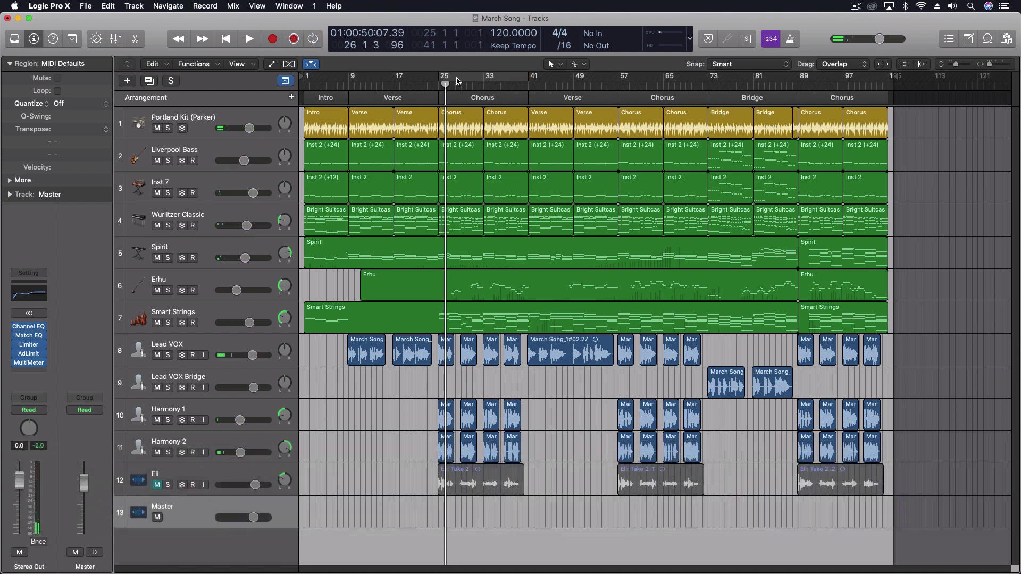
{"action": "left_click", "coordinate": [457, 80]}
{"action": "left_click", "coordinate": [459, 80]}
{"action": "left_click", "coordinate": [455, 79]}
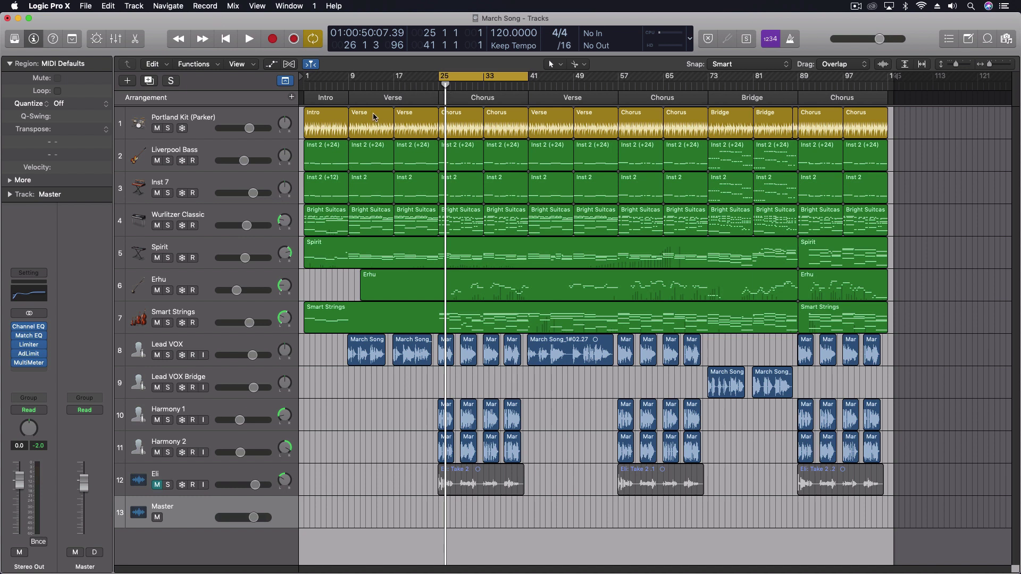
Play from bar 27, then send the playhead back to the cycle start at bar 25 with keypad 0.
{"action": "key", "text": "space"}
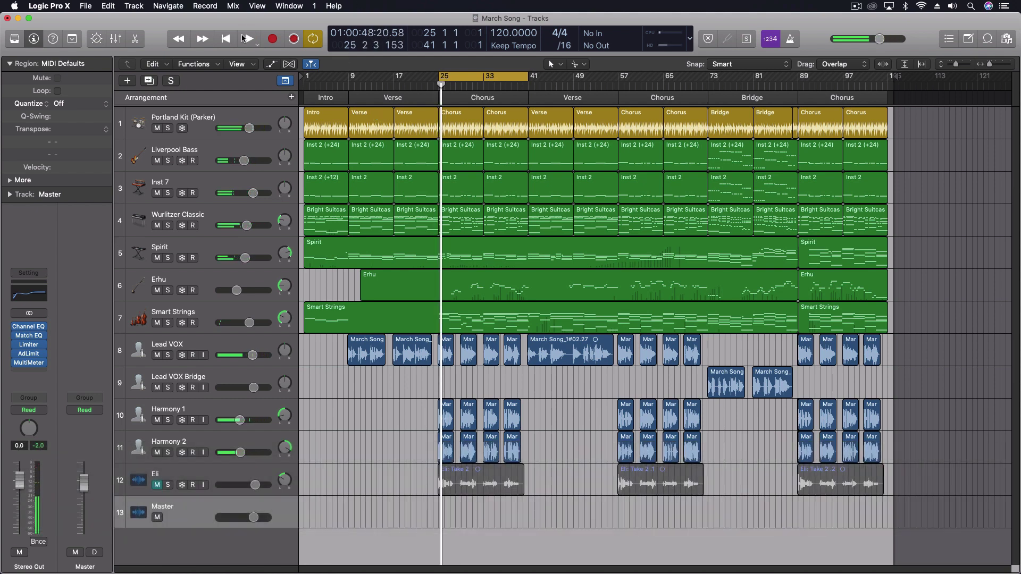
{"action": "right_click", "coordinate": [243, 38]}
{"action": "left_click", "coordinate": [346, 88]}
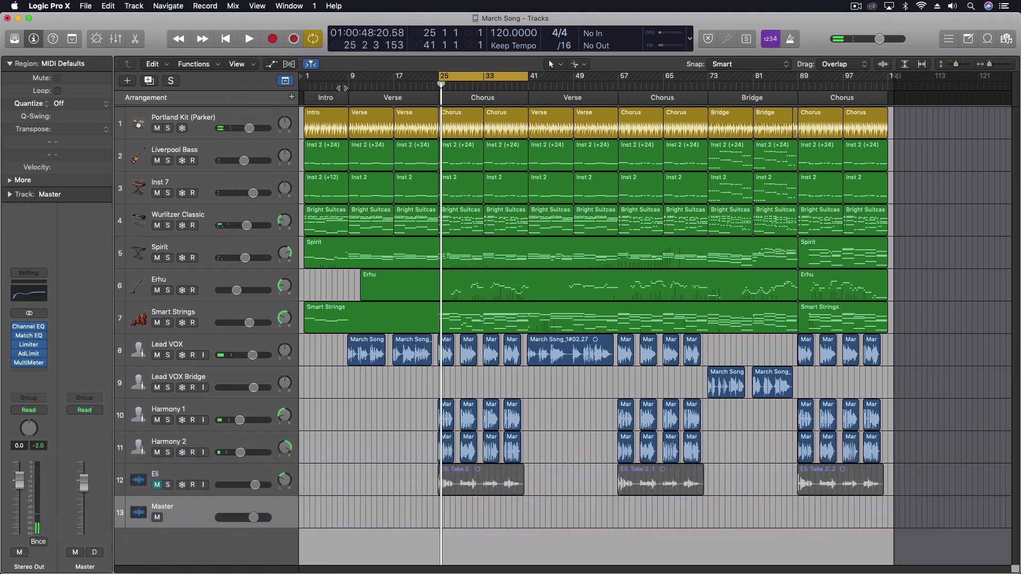
{"action": "left_click", "coordinate": [452, 85]}
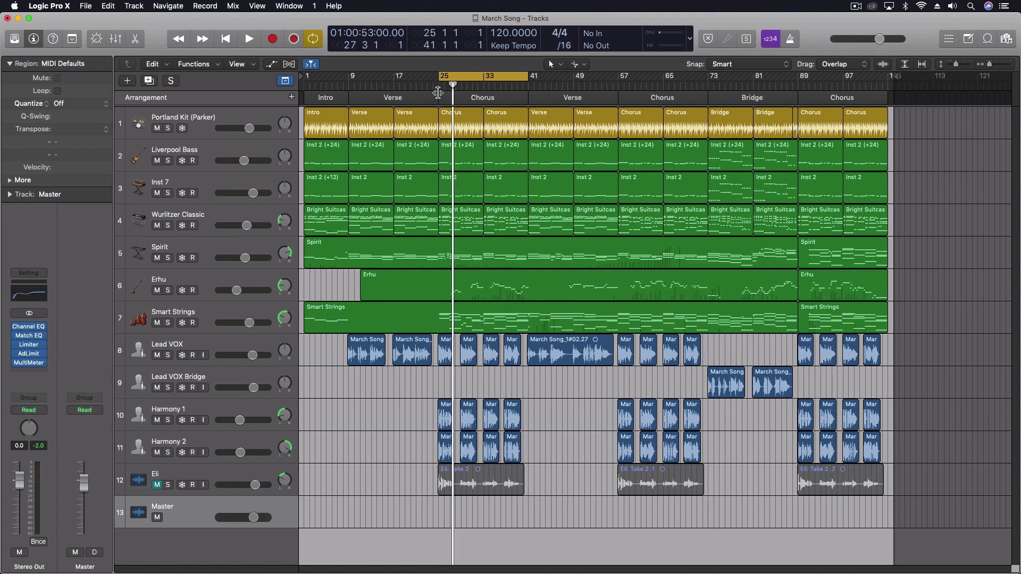
{"action": "key", "text": "space"}
{"action": "key", "text": "space"}
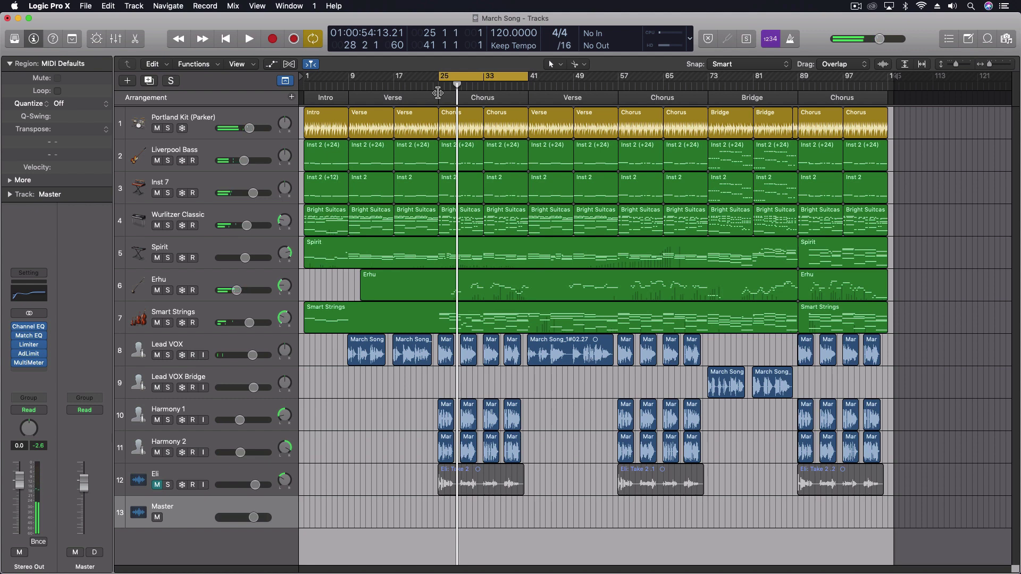
{"action": "key", "text": "0"}
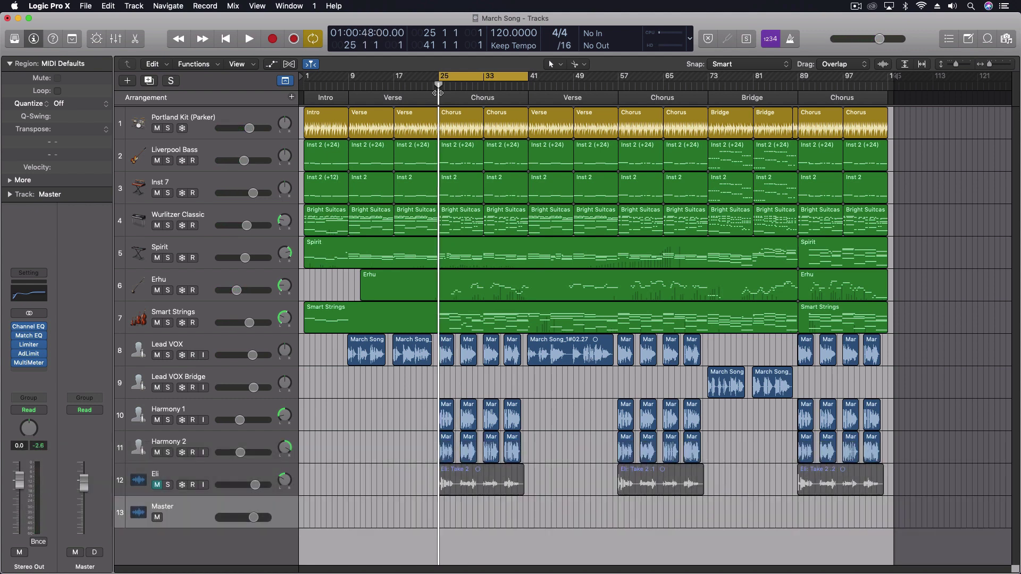
Play and stop twice from bar 25, then return the playhead to the project start.
{"action": "key", "text": "space"}
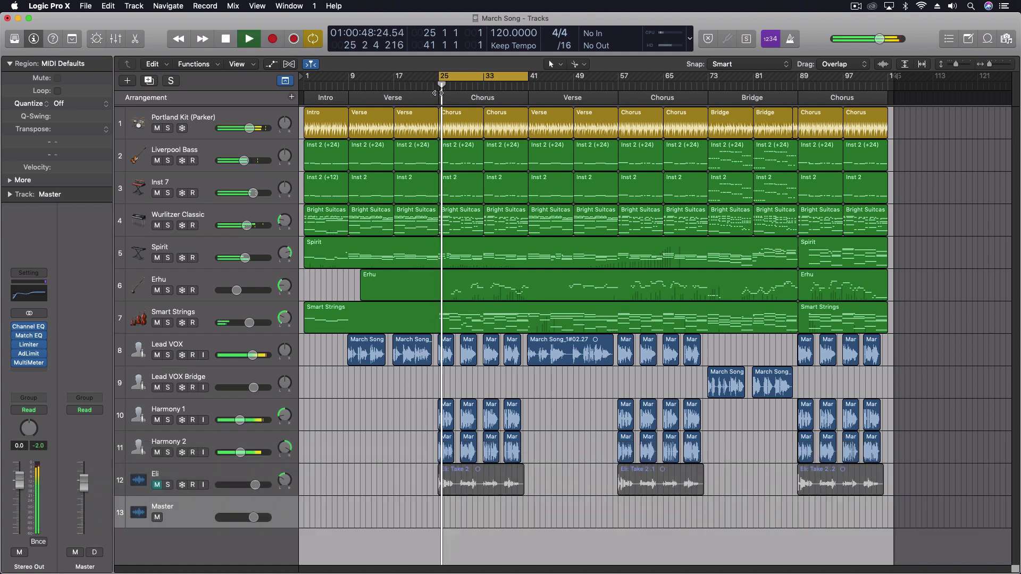
{"action": "key", "text": "space"}
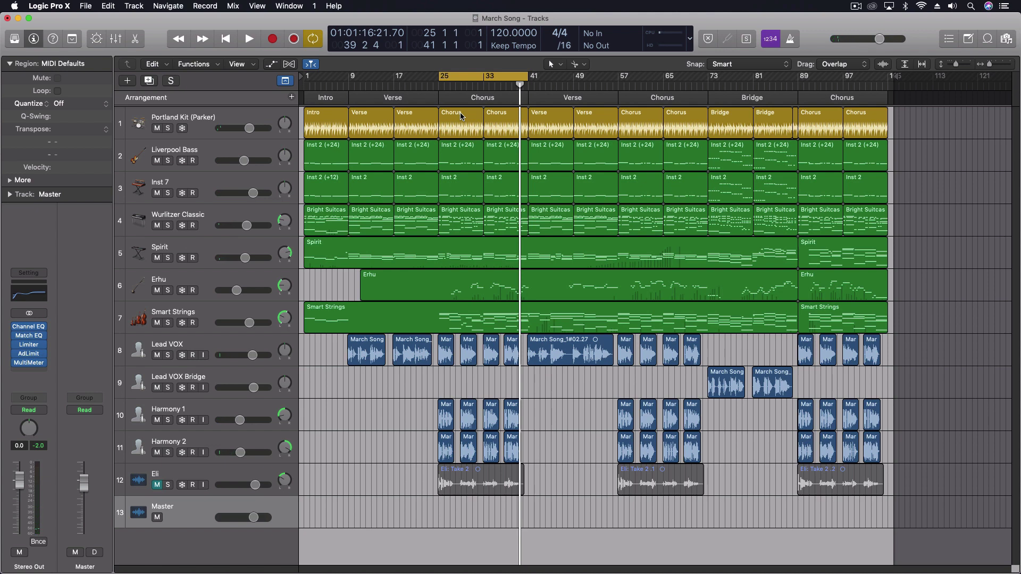
{"action": "key", "text": "space"}
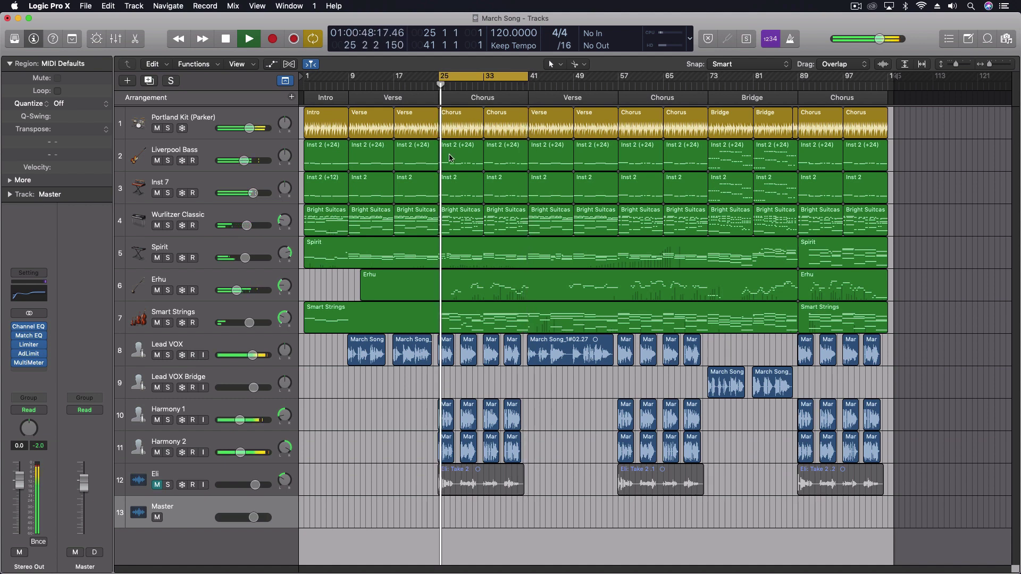
{"action": "key", "text": "space"}
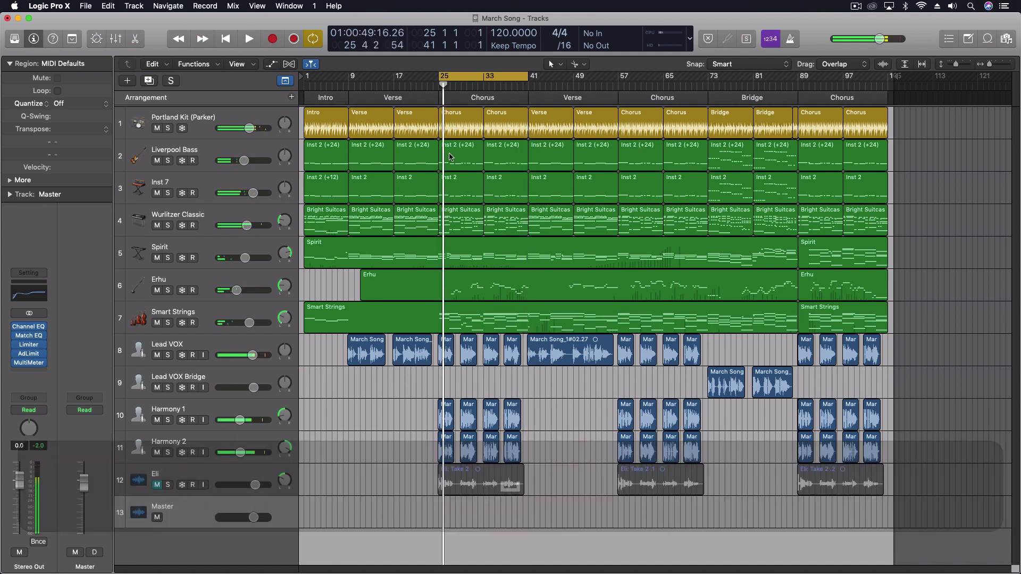
{"action": "key", "text": "0"}
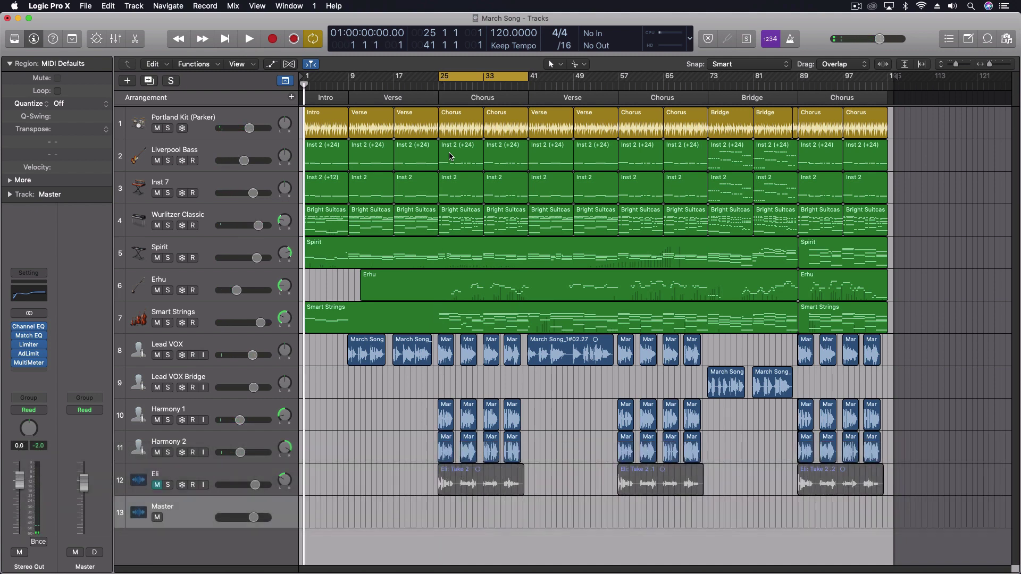
Set the Stop button to 'Jump between Cycle- and Project Start if stopped'.
{"action": "key", "text": "0"}
{"action": "right_click", "coordinate": [228, 39]}
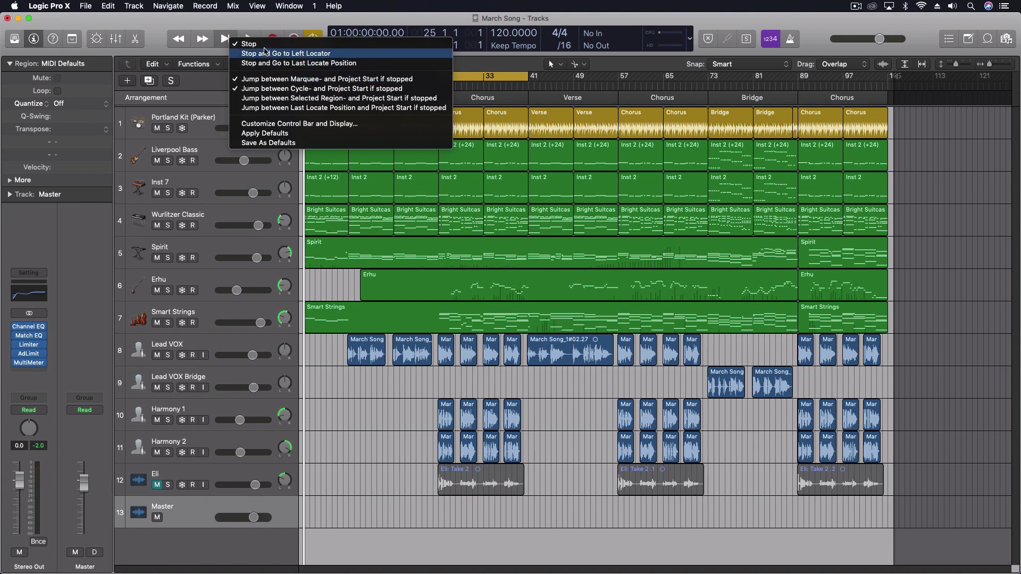
{"action": "left_click", "coordinate": [252, 22]}
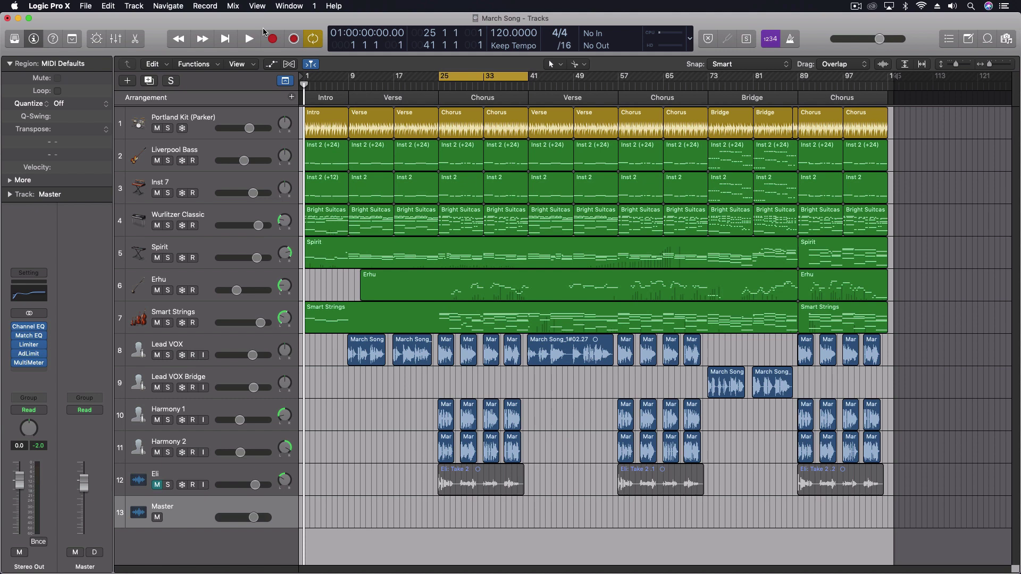
{"action": "key", "text": "0"}
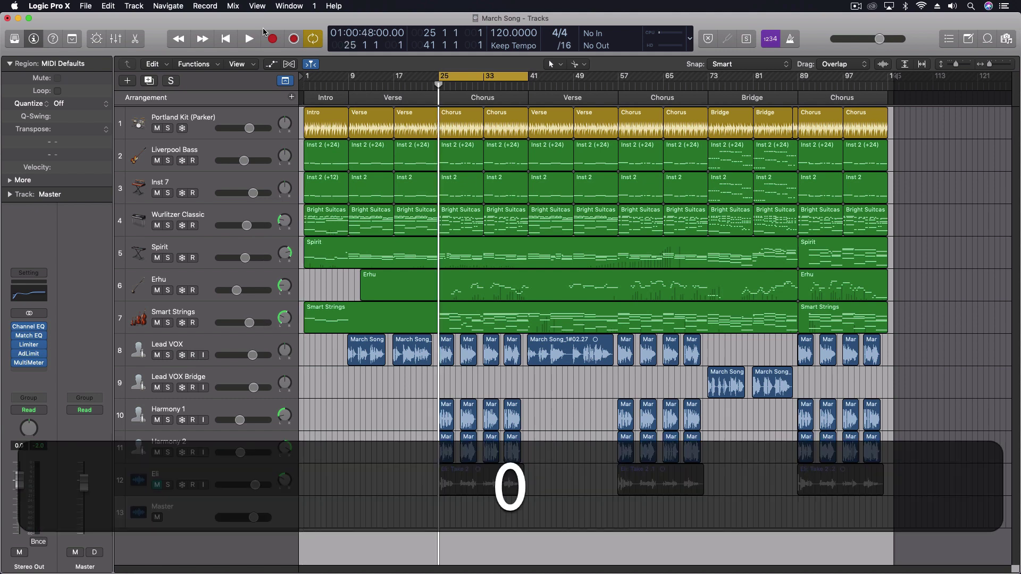